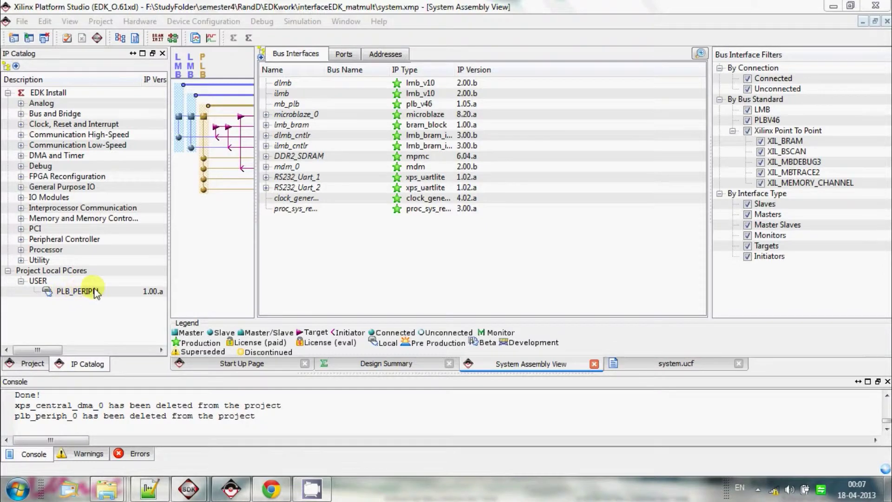
Switch to the File Explorer window showing the vhdl folder and go up to the interfaceEDK_matmult project folder
{"action": "mouse_move", "coordinate": [108, 487]}
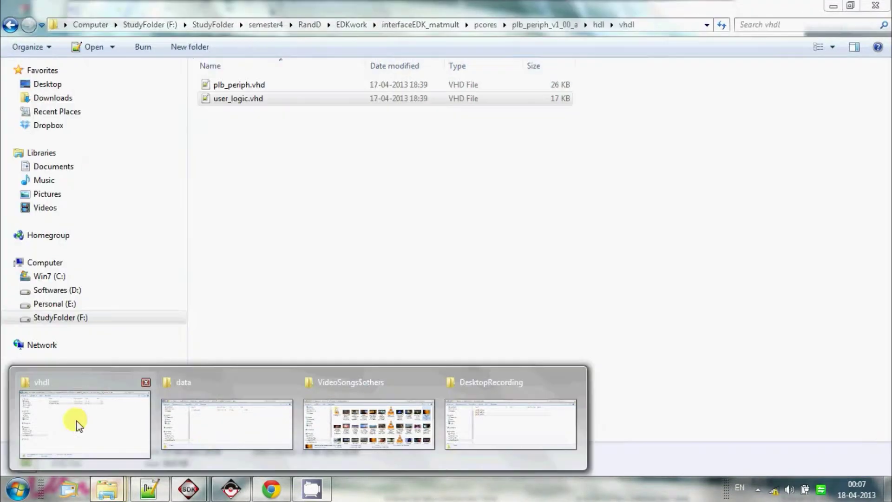
{"action": "left_click", "coordinate": [78, 425]}
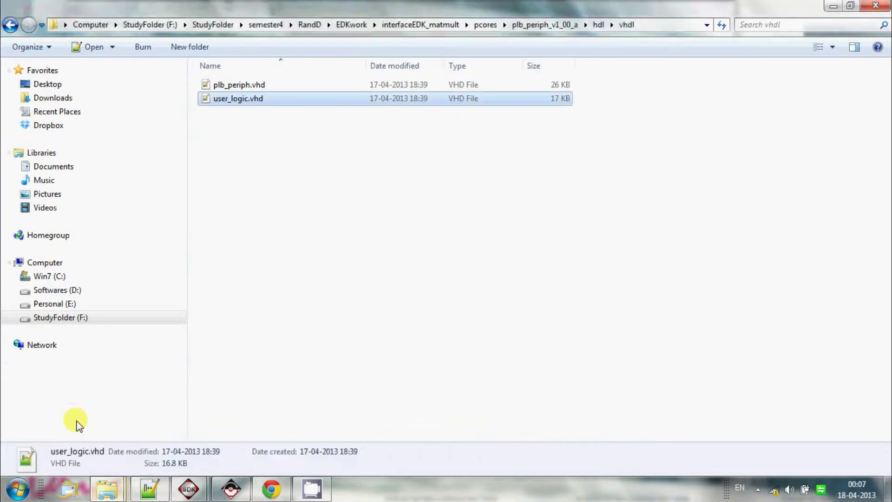
{"action": "left_click", "coordinate": [418, 25]}
{"action": "key", "text": "Down"}
{"action": "key", "text": "Down"}
{"action": "key", "text": "Up"}
{"action": "key", "text": "Up"}
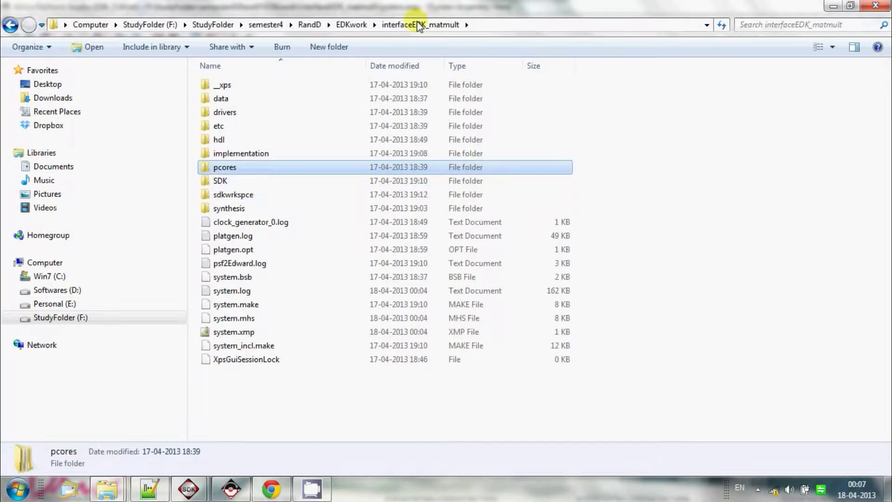
Browse through pcores, plb_periph_v1_00_a, hdl and vhdl to examine where plb_periph.vhd and user_logic.vhd are stored
{"action": "key", "text": "Return"}
{"action": "key", "text": "Down"}
{"action": "key", "text": "Return"}
{"action": "key", "text": "Down"}
{"action": "key", "text": "Down"}
{"action": "key", "text": "Down"}
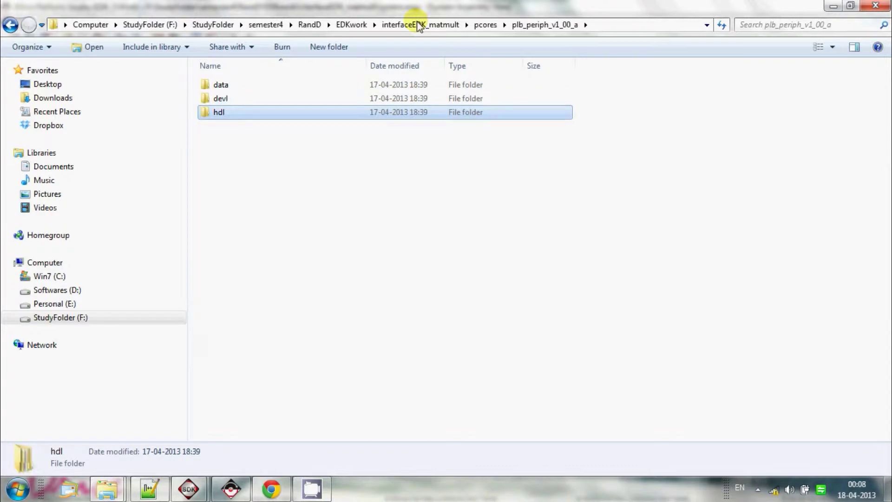
{"action": "key", "text": "Return"}
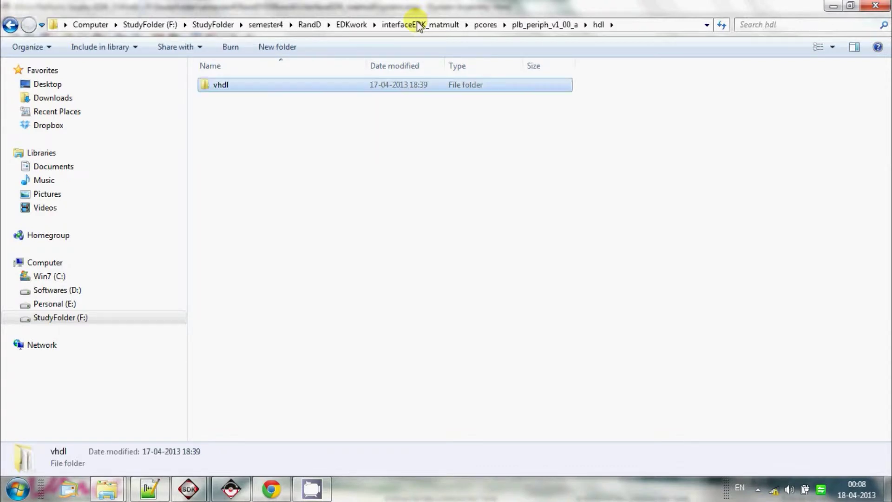
{"action": "key", "text": "Return"}
{"action": "key", "text": "Down"}
{"action": "key", "text": "Down"}
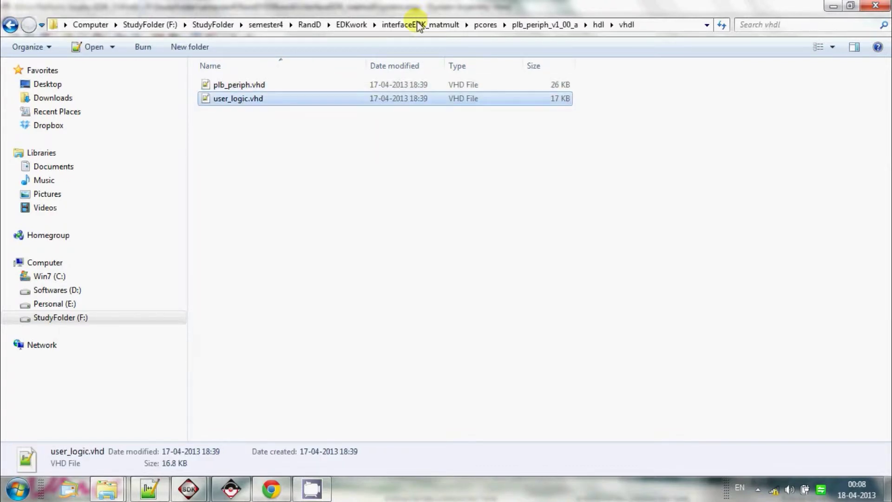
{"action": "key", "text": "Up"}
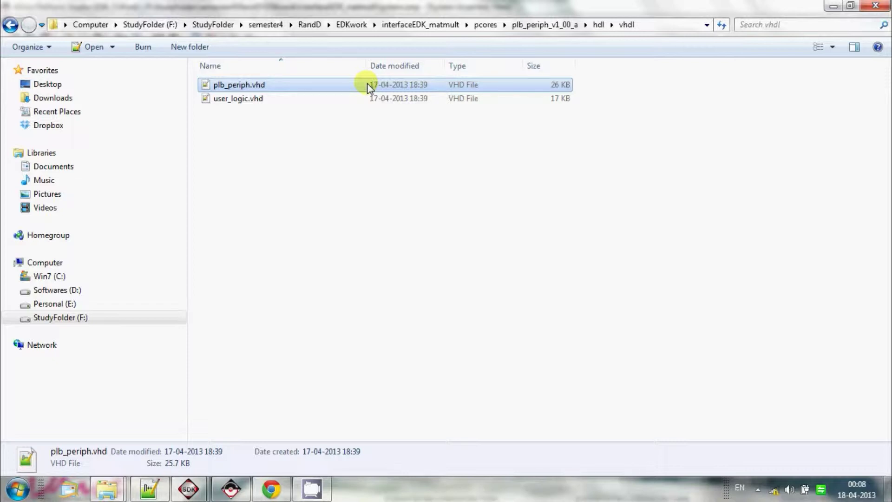
{"action": "left_click", "coordinate": [297, 103]}
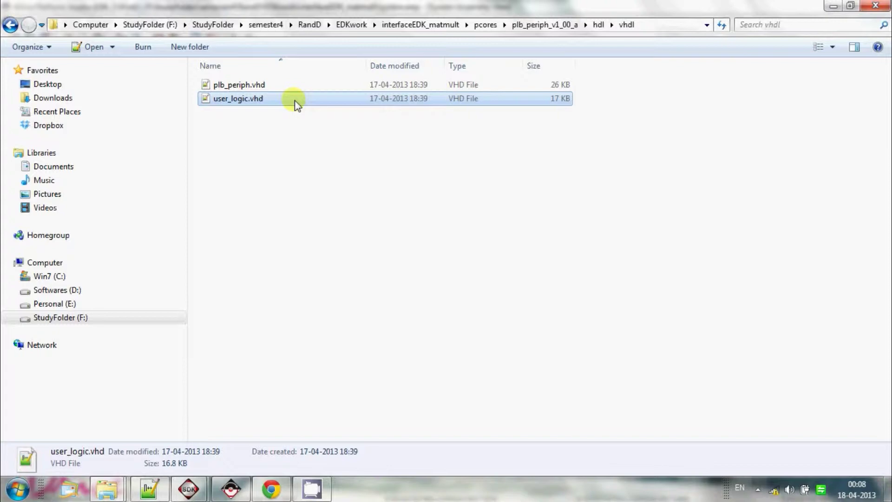
{"action": "key", "text": "BackSpace"}
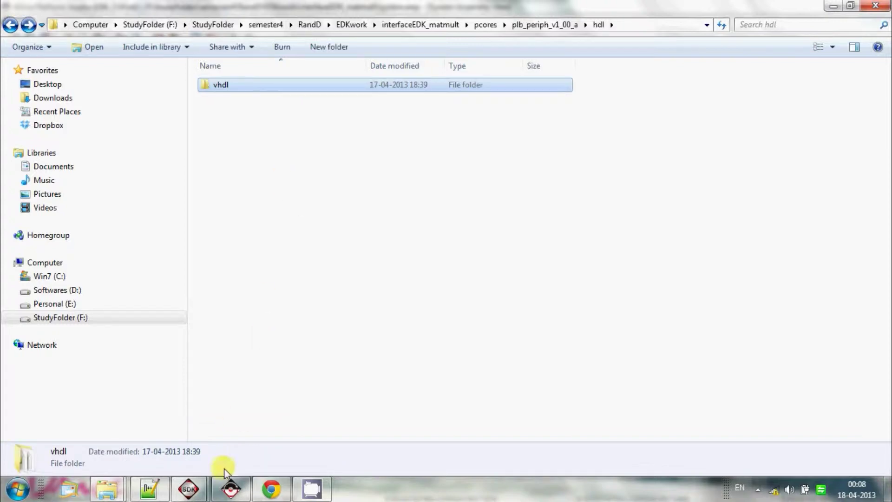
Switch to Xilinx Platform Studio and add the local PLB_PERIPH core to the system with its default configuration
{"action": "left_click", "coordinate": [231, 488]}
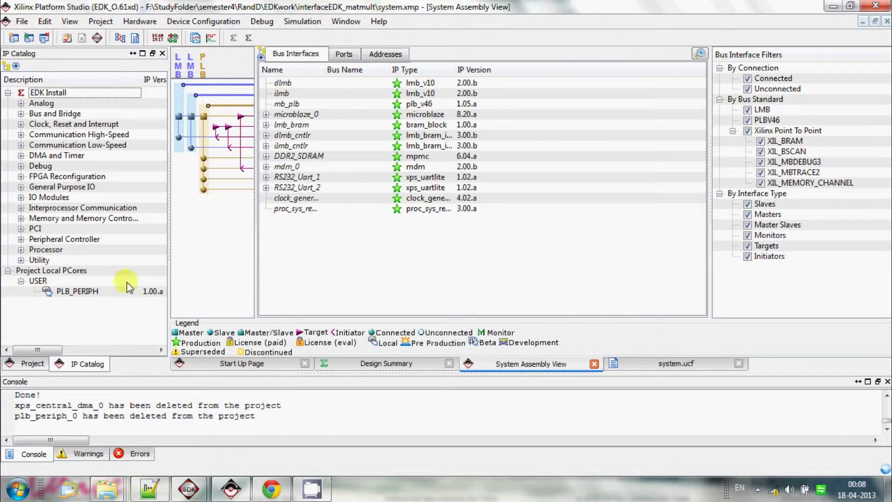
{"action": "mouse_move", "coordinate": [88, 294]}
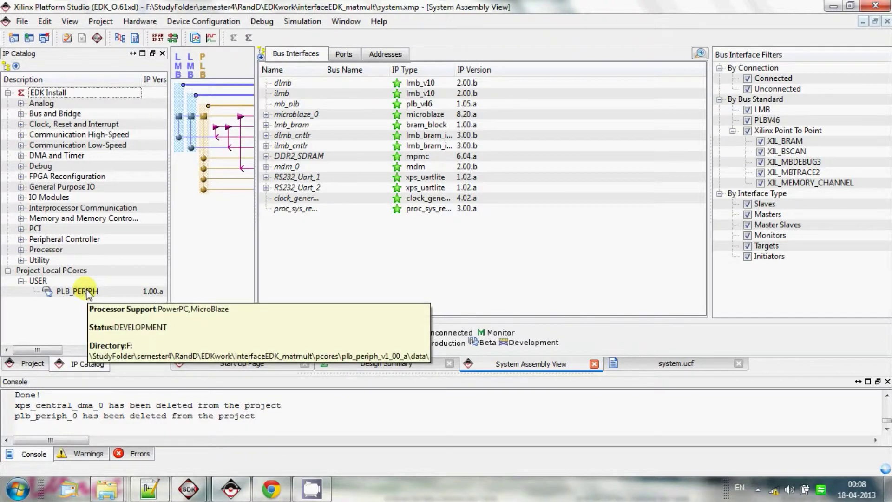
{"action": "left_click", "coordinate": [80, 297]}
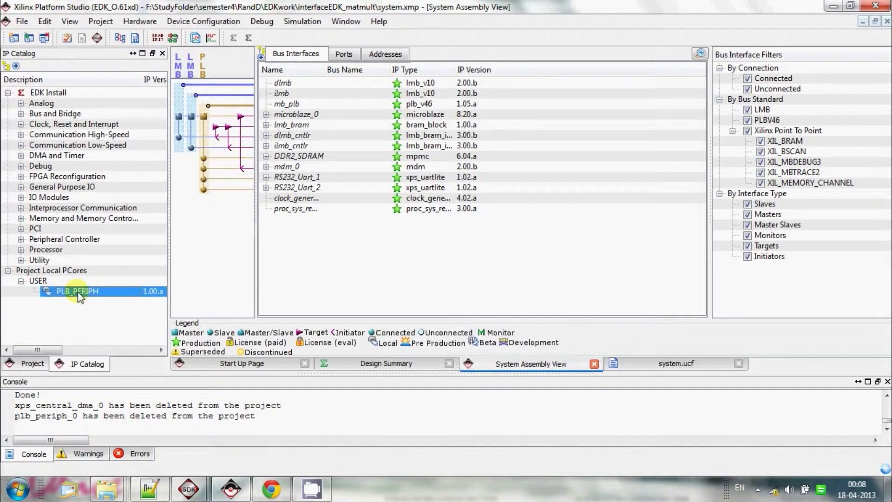
{"action": "right_click", "coordinate": [79, 293]}
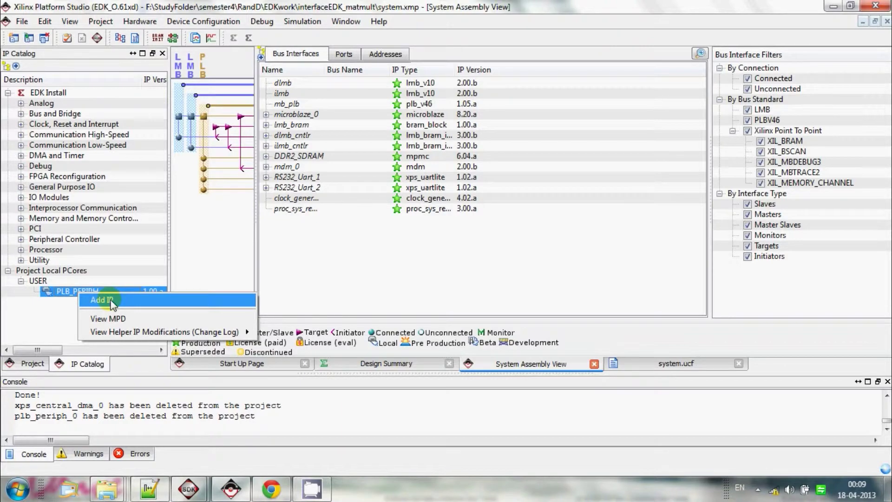
{"action": "left_click", "coordinate": [111, 301]}
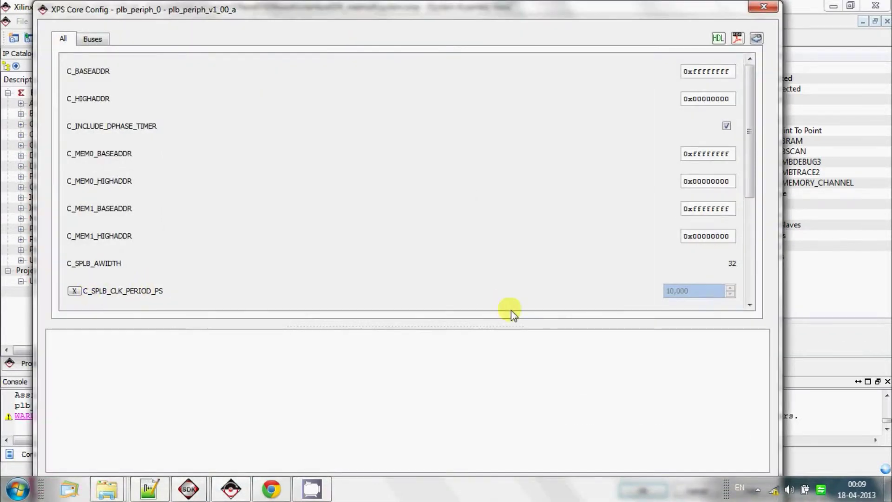
{"action": "key", "text": "Return"}
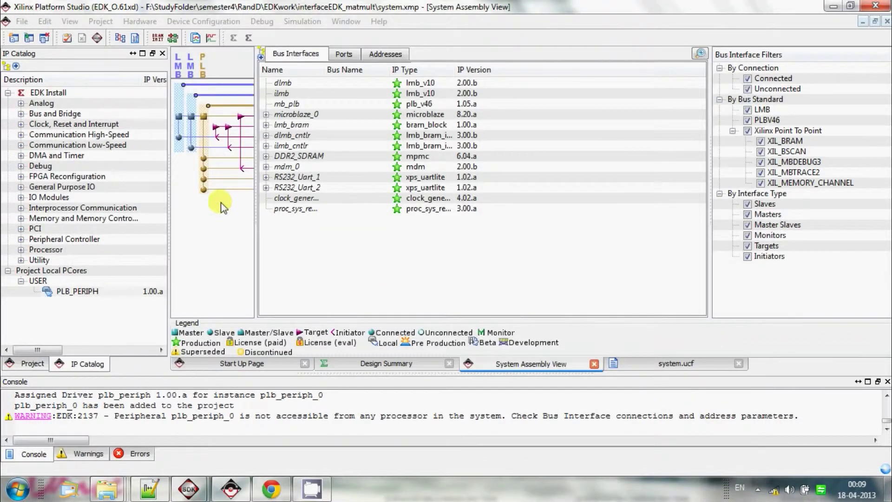
Add the XPS Central DMA Controller IP from the DMA and Timer category to the system
{"action": "left_click", "coordinate": [20, 155]}
{"action": "left_click", "coordinate": [107, 177]}
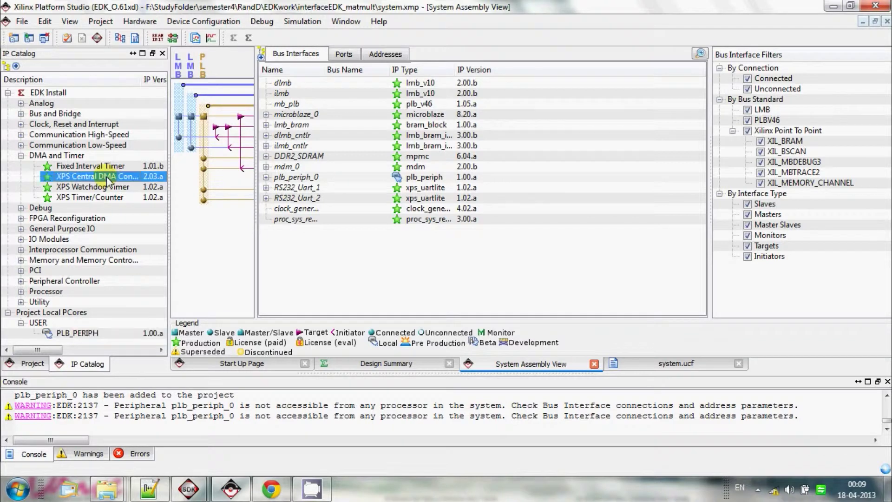
{"action": "right_click", "coordinate": [106, 177]}
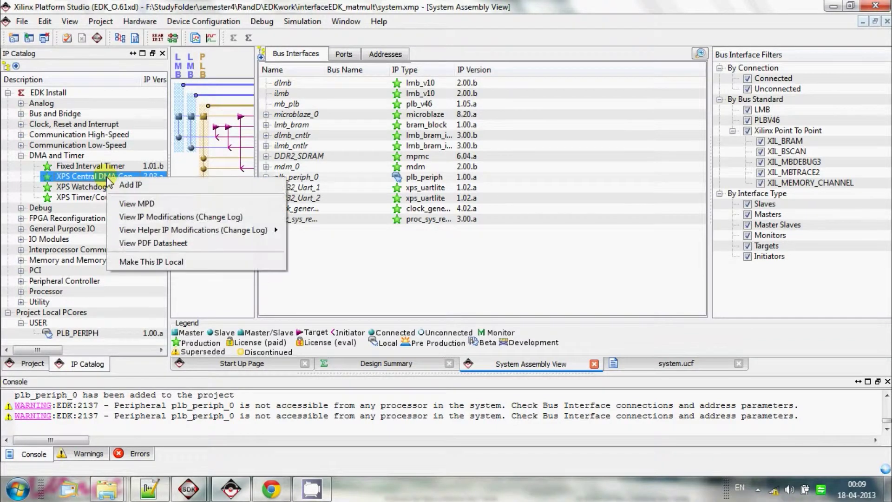
{"action": "left_click", "coordinate": [144, 186]}
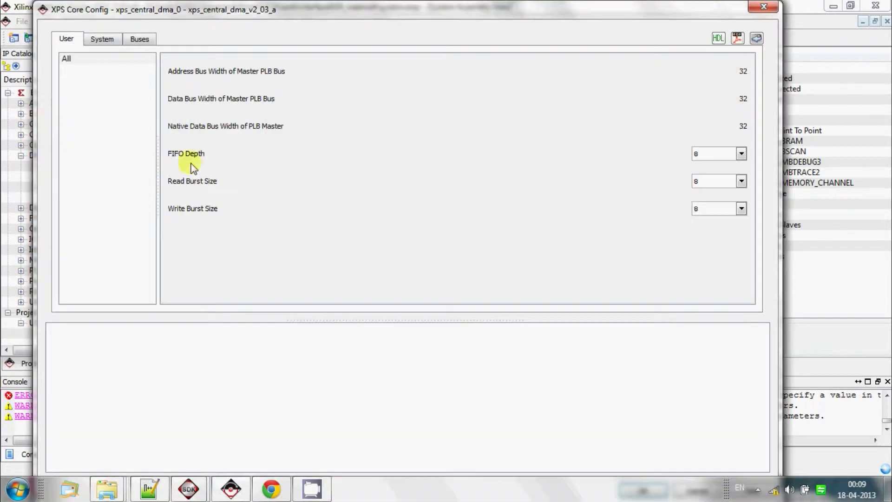
Configure the central DMA core with FIFO Depth 48, Read Burst Size 16 and Write Burst Size 16
{"action": "left_click", "coordinate": [741, 153]}
{"action": "left_click", "coordinate": [698, 205]}
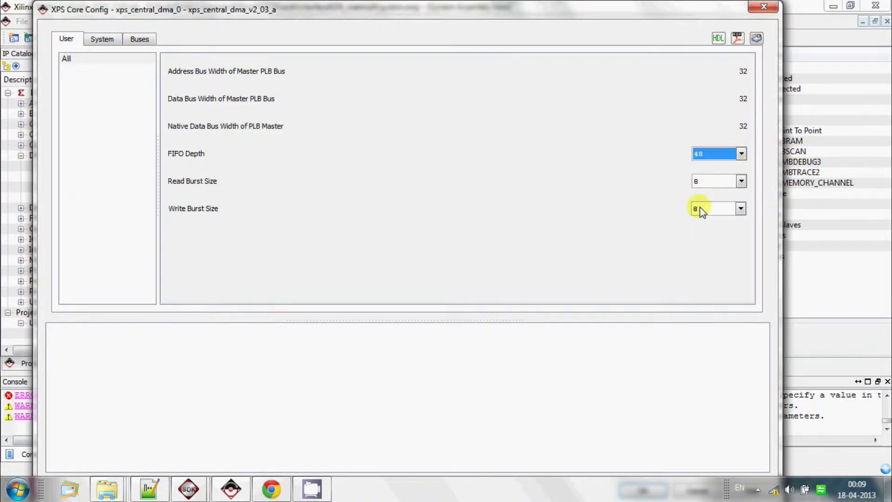
{"action": "left_click", "coordinate": [741, 181]}
{"action": "left_click", "coordinate": [706, 208]}
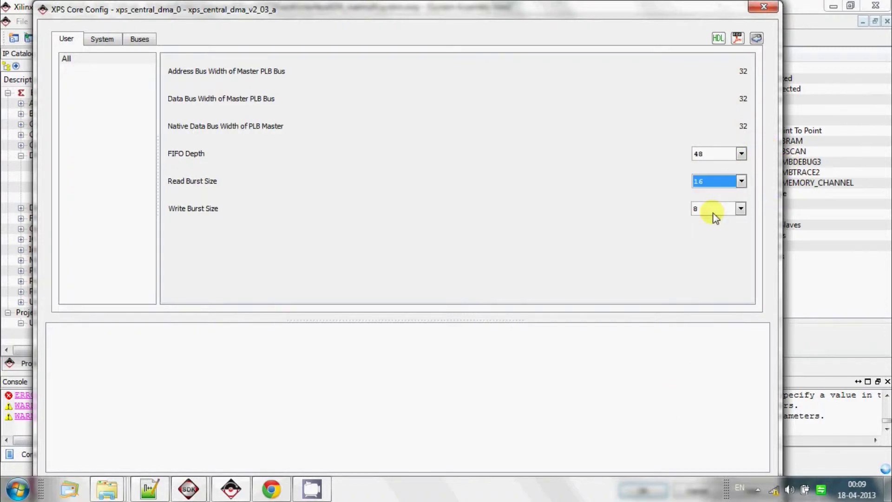
{"action": "left_click", "coordinate": [740, 209]}
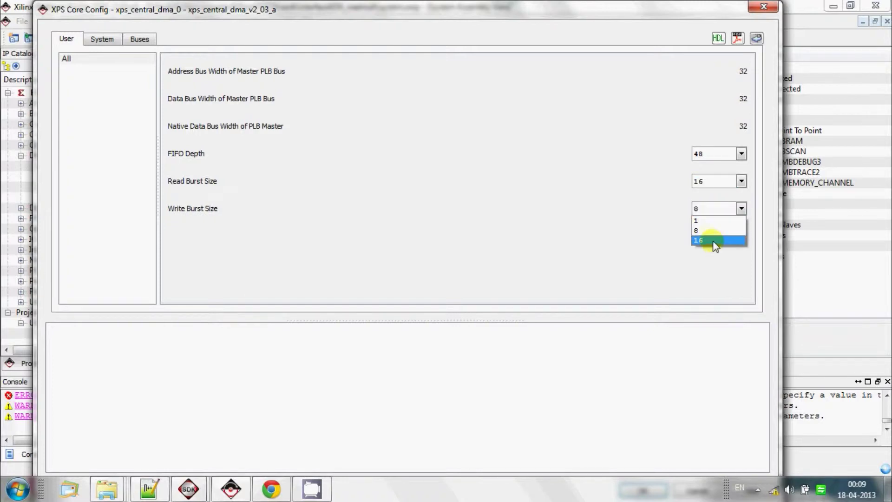
{"action": "left_click", "coordinate": [714, 244]}
{"action": "key", "text": "Return"}
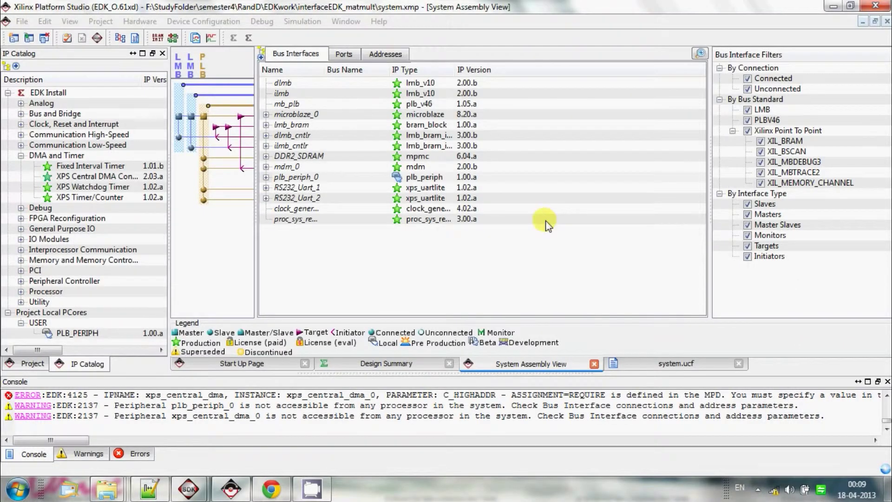
Connect the SPLB interface of plb_periph_0 to the mb_plb bus
{"action": "left_click", "coordinate": [297, 188]}
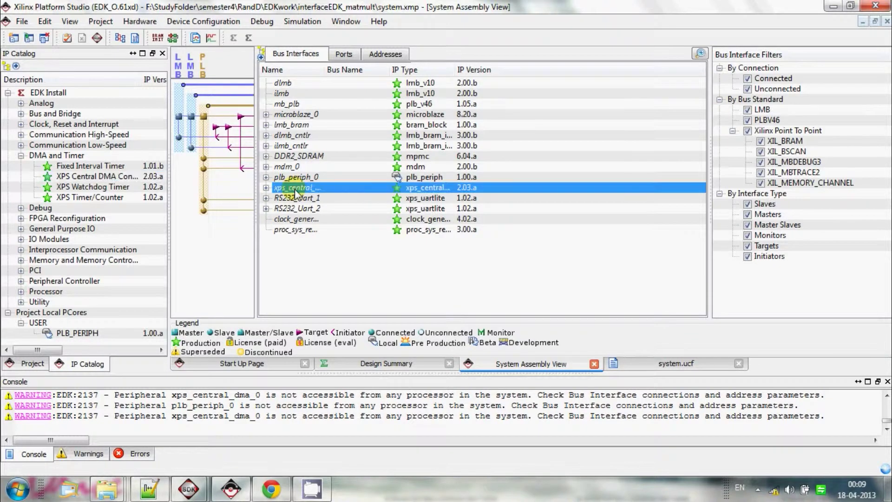
{"action": "left_click", "coordinate": [298, 188]}
{"action": "left_click", "coordinate": [298, 178]}
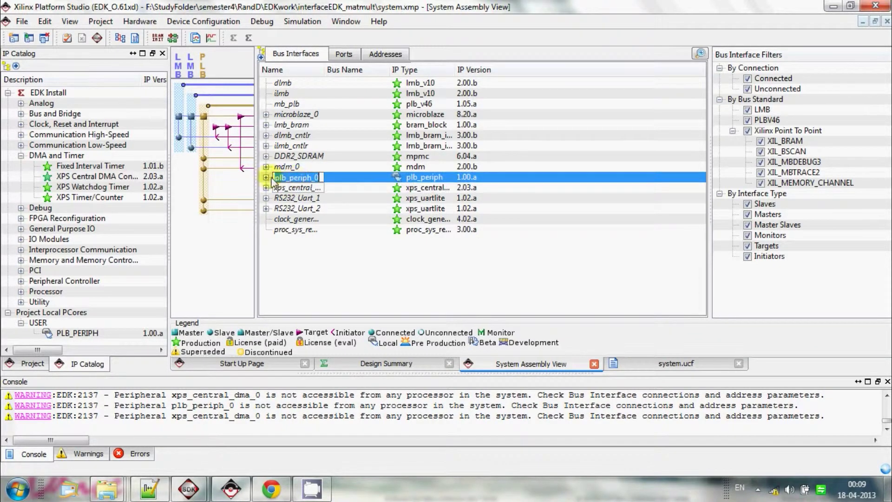
{"action": "left_click", "coordinate": [266, 177]}
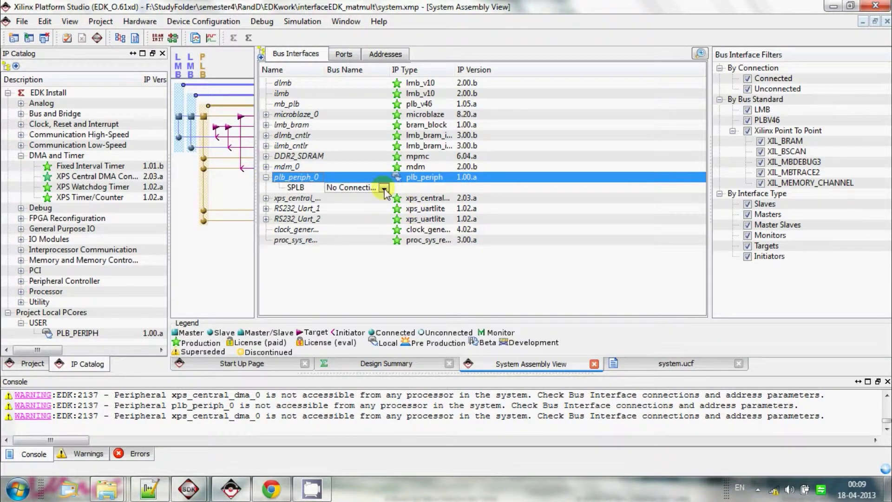
{"action": "left_click", "coordinate": [383, 188]}
{"action": "left_click", "coordinate": [357, 219]}
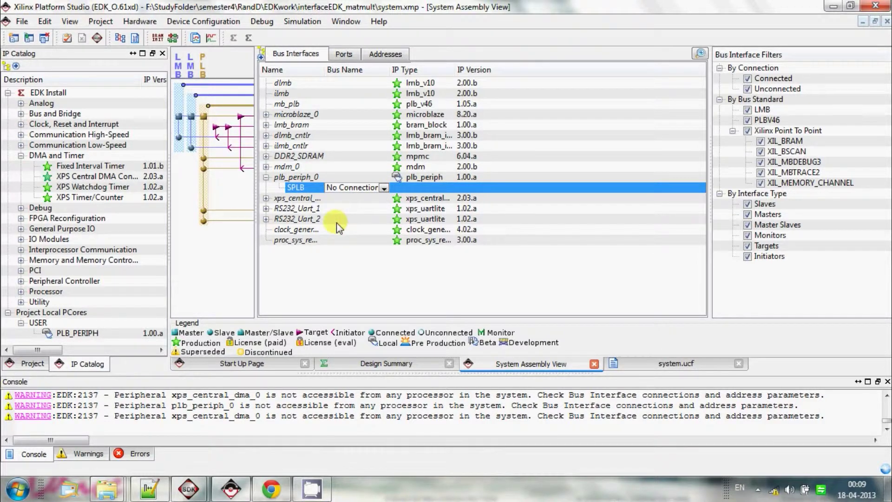
Connect both the MPLB and SPLB interfaces of the central DMA controller to the mb_plb bus
{"action": "left_click", "coordinate": [265, 197]}
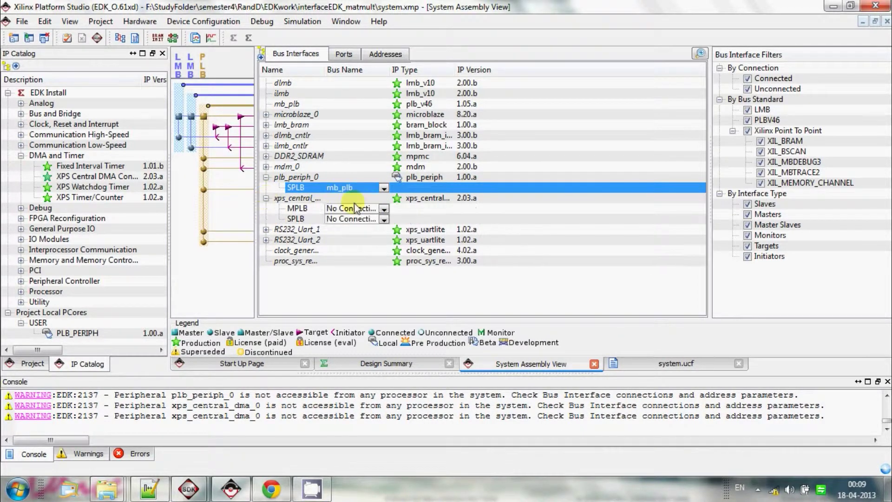
{"action": "left_click", "coordinate": [384, 210]}
{"action": "left_click", "coordinate": [384, 210]}
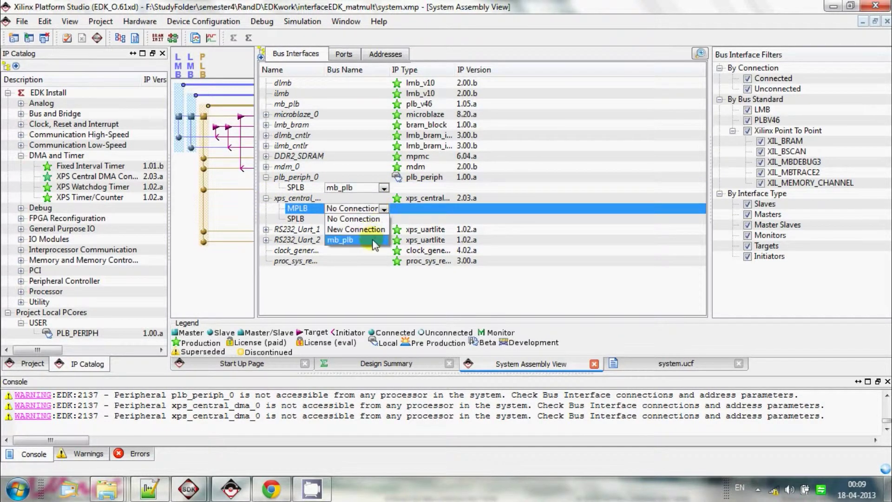
{"action": "left_click", "coordinate": [386, 219]}
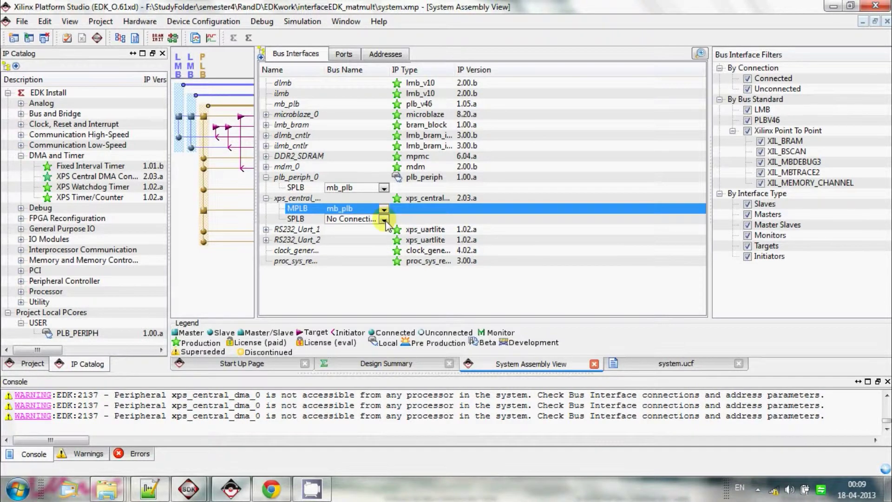
{"action": "left_click", "coordinate": [385, 220]}
{"action": "left_click", "coordinate": [384, 219]}
{"action": "left_click", "coordinate": [370, 251]}
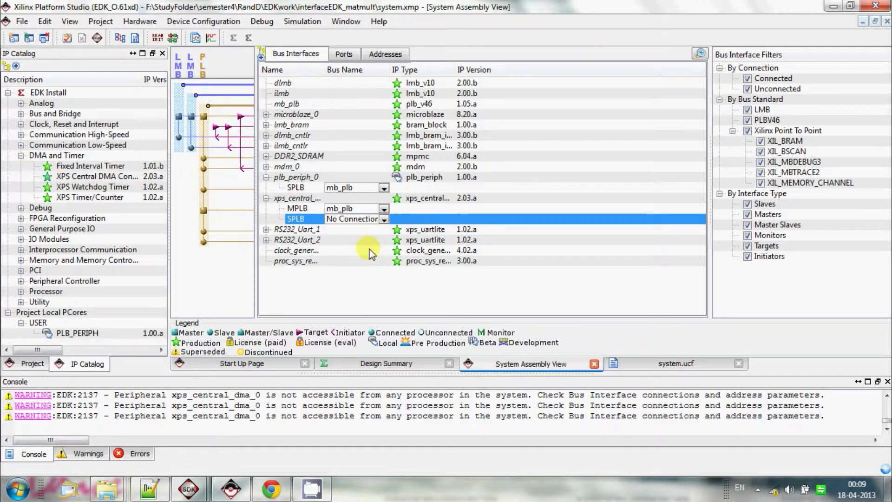
Set the address range size of plb_periph_0 to 64K for both C_BASEADDR and C_MEM0_BASEADDR
{"action": "left_click", "coordinate": [396, 52]}
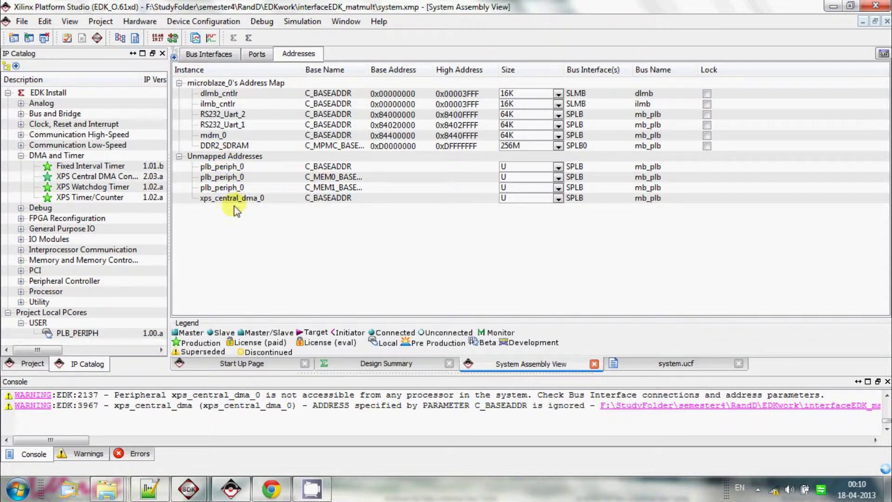
{"action": "left_click", "coordinate": [559, 169]}
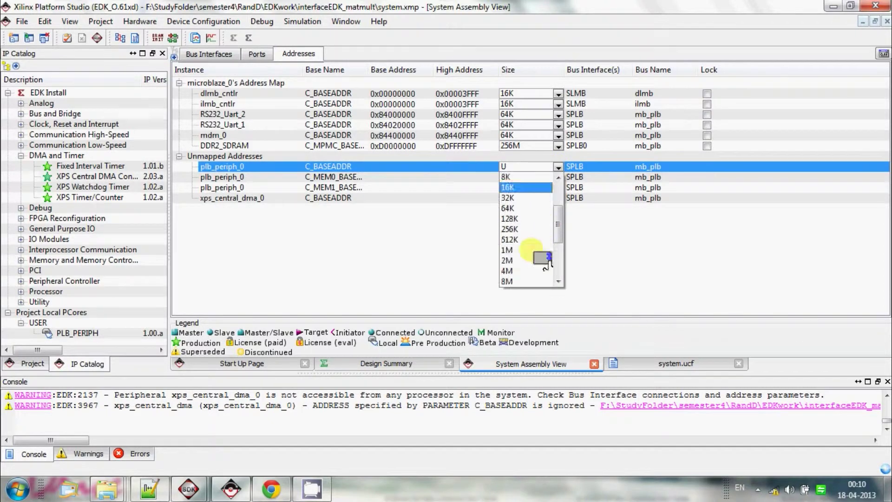
{"action": "left_click", "coordinate": [516, 209]}
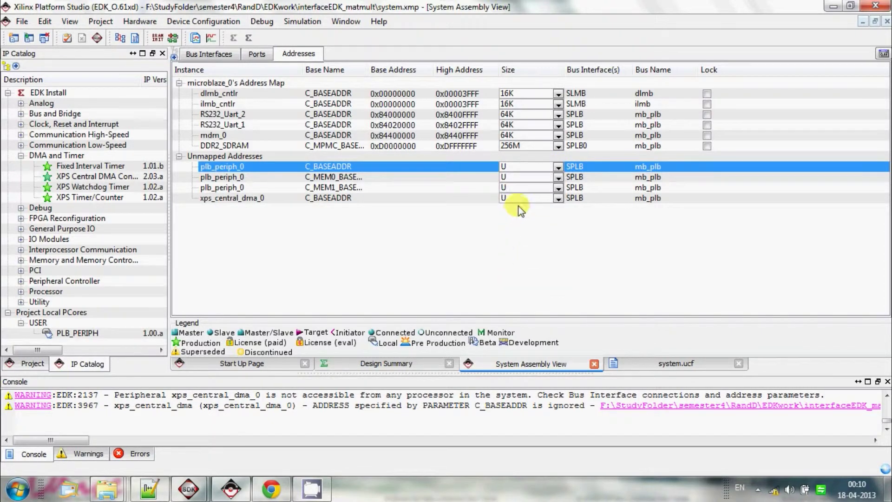
{"action": "left_click", "coordinate": [558, 177]}
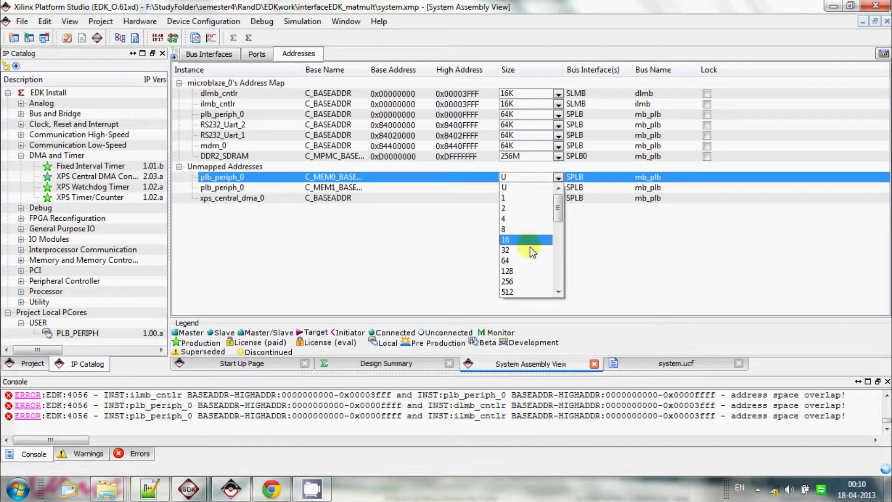
{"action": "left_click", "coordinate": [515, 271]}
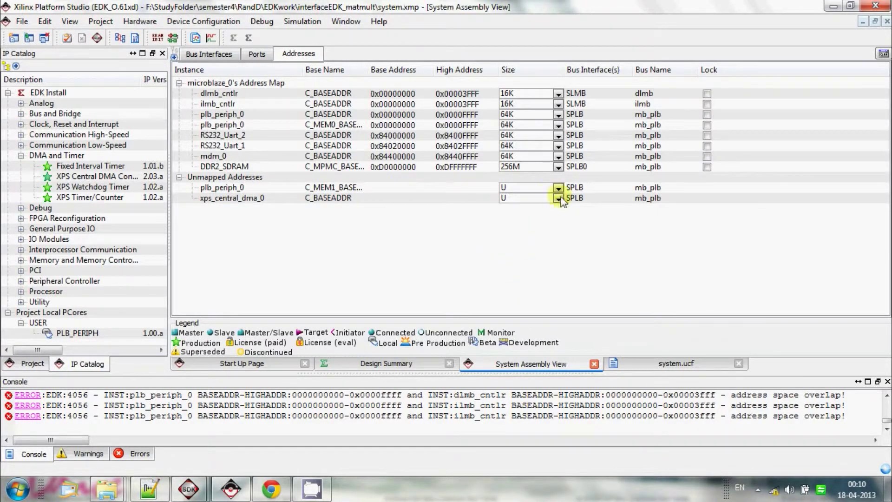
Set the address range size of plb_periph_0 C_MEM1_BASEADDR and xps_central_dma_0 to 64K, and generate the system's addresses
{"action": "left_click", "coordinate": [557, 188]}
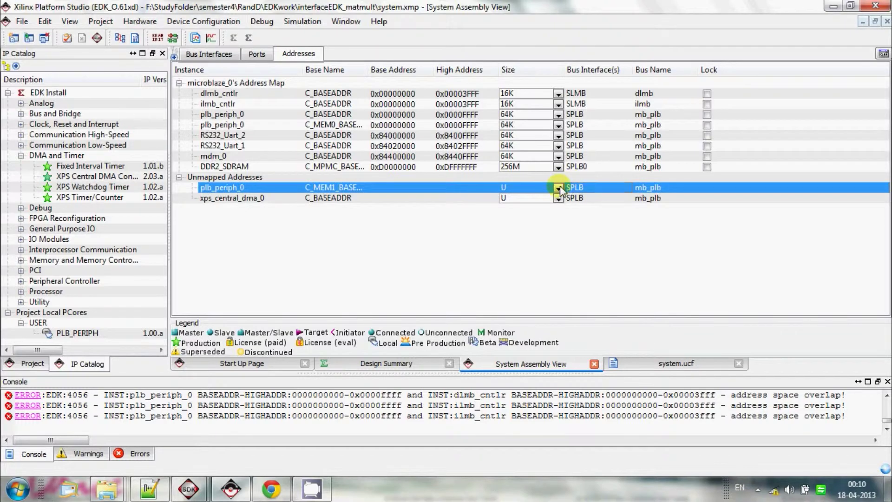
{"action": "left_click", "coordinate": [557, 189]}
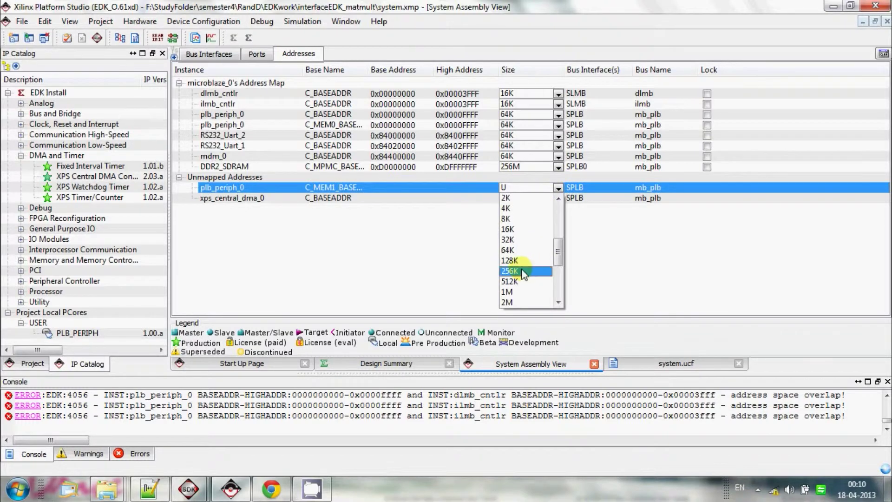
{"action": "left_click", "coordinate": [517, 251]}
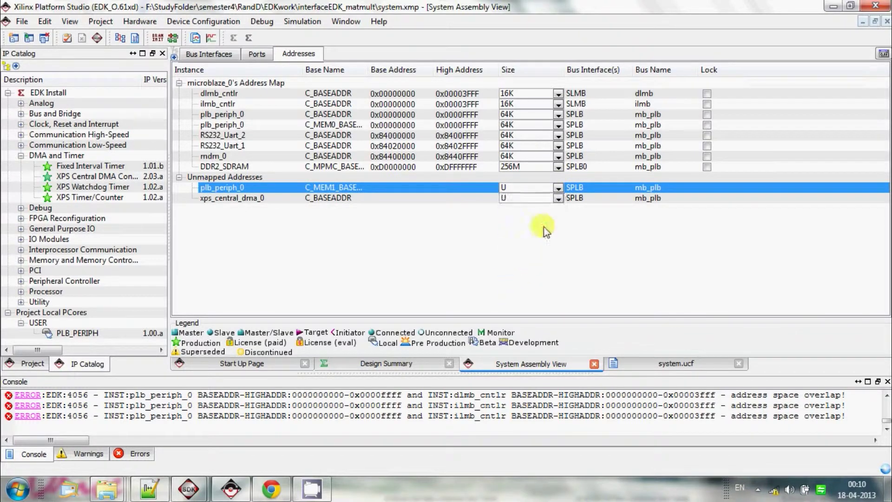
{"action": "left_click", "coordinate": [559, 198]}
{"action": "left_click", "coordinate": [559, 198]}
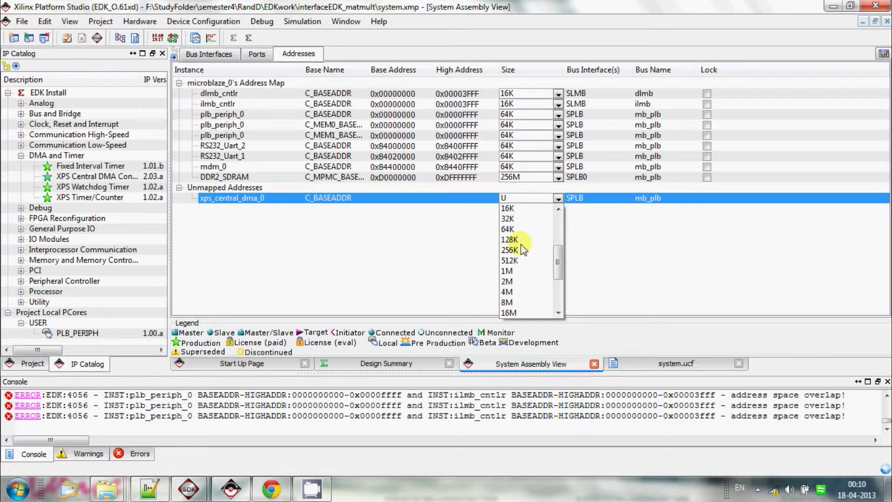
{"action": "left_click", "coordinate": [509, 228]}
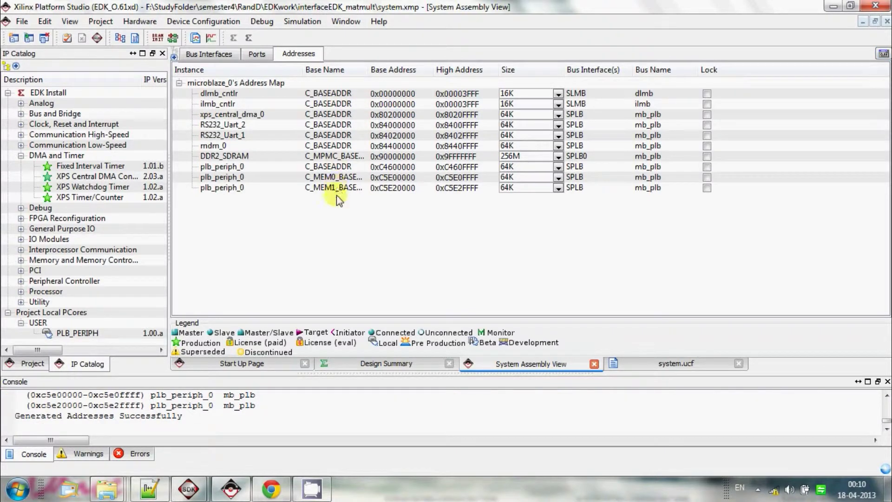
{"action": "left_click", "coordinate": [417, 95]}
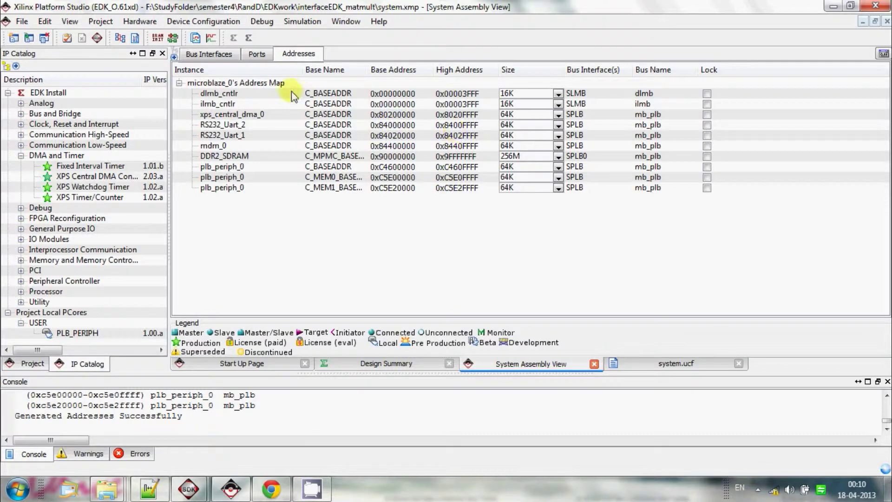
Return to the bus interface view and generate the hardware bitstream for the system
{"action": "left_click", "coordinate": [219, 53]}
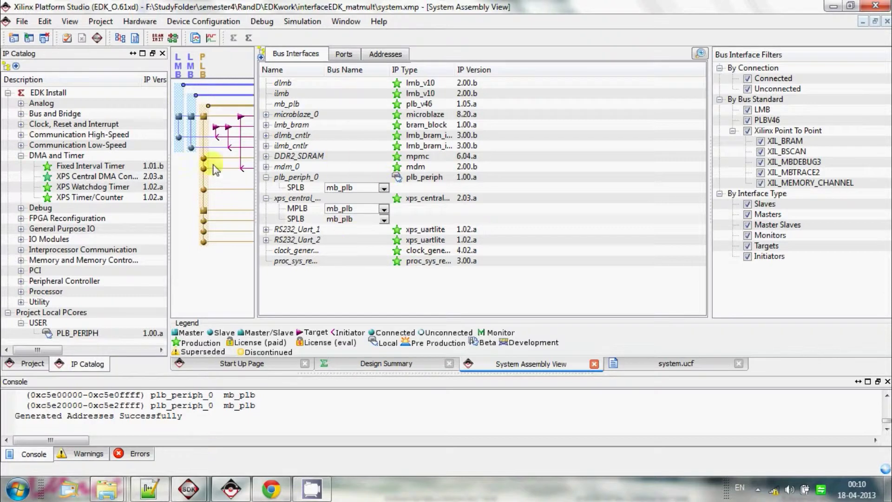
{"action": "left_click", "coordinate": [130, 23]}
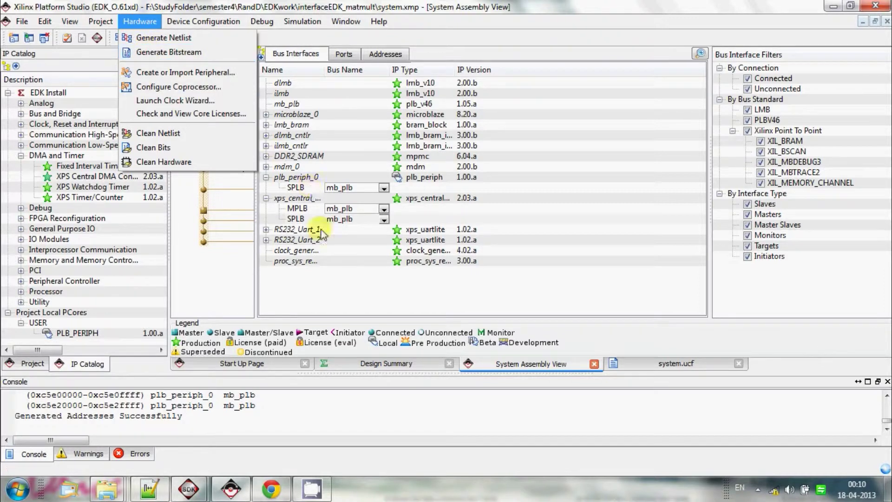
{"action": "left_click", "coordinate": [339, 280]}
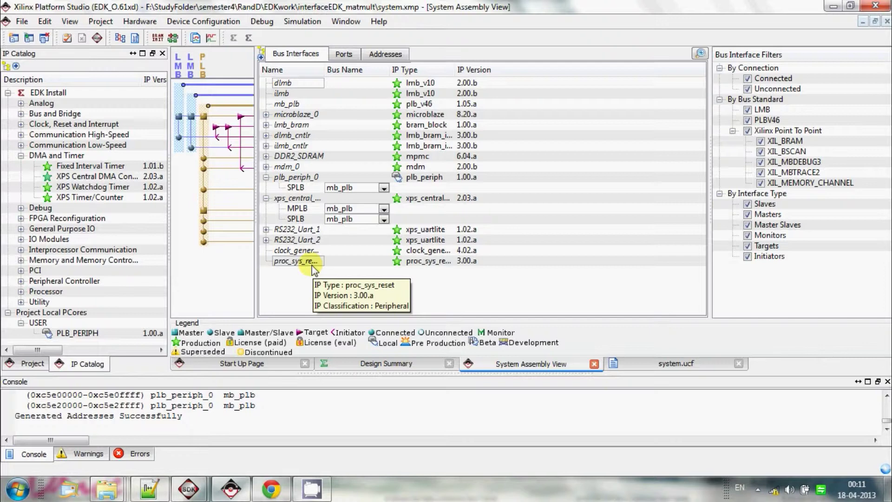
{"action": "left_click", "coordinate": [145, 22]}
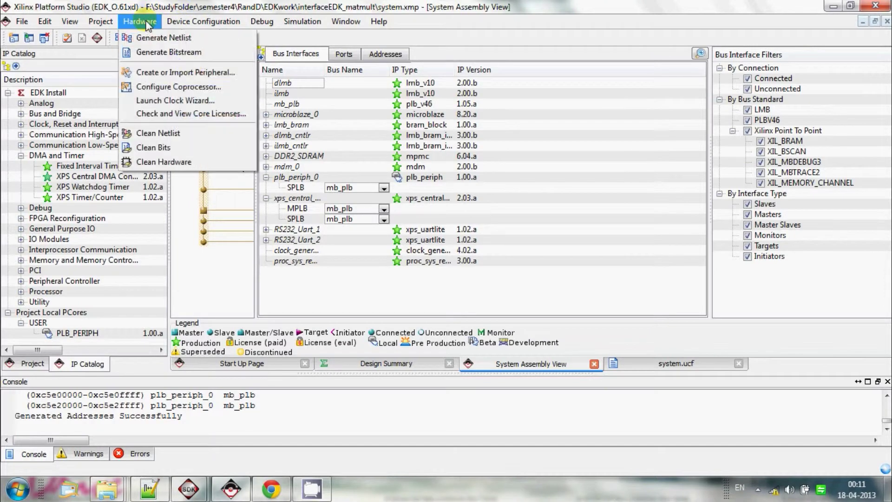
{"action": "left_click", "coordinate": [157, 54]}
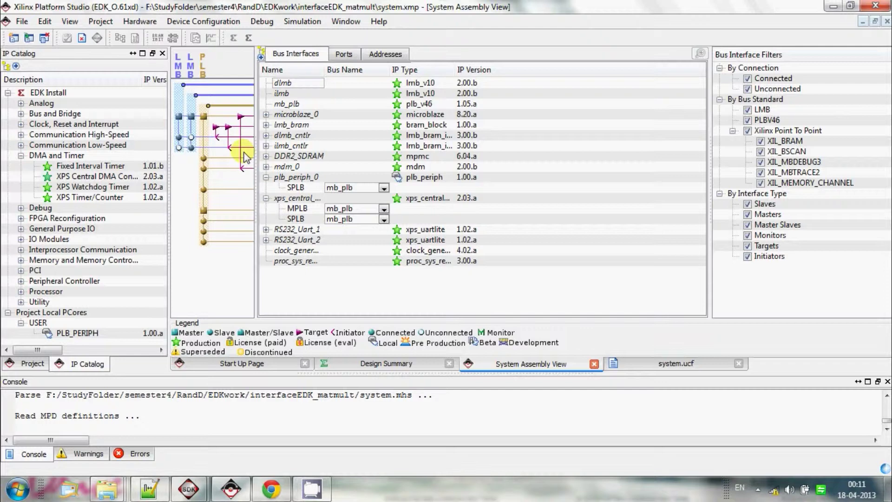
{"action": "left_click", "coordinate": [758, 491]}
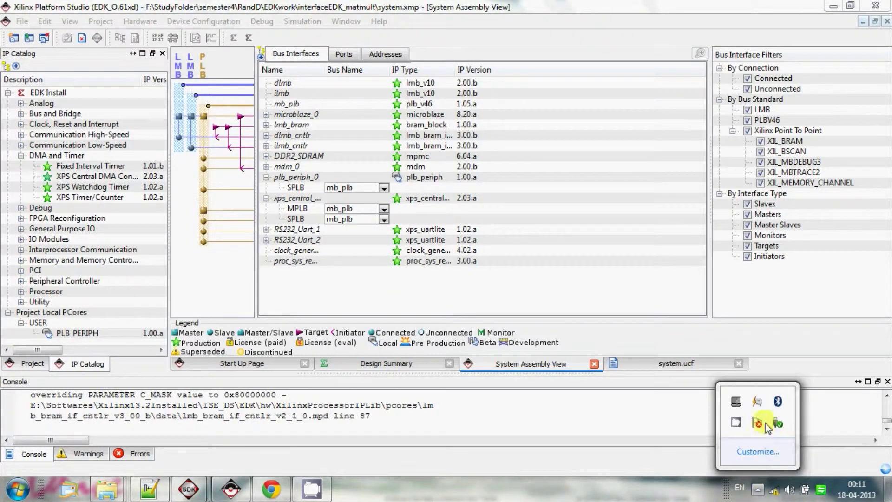
{"action": "right_click", "coordinate": [738, 420]}
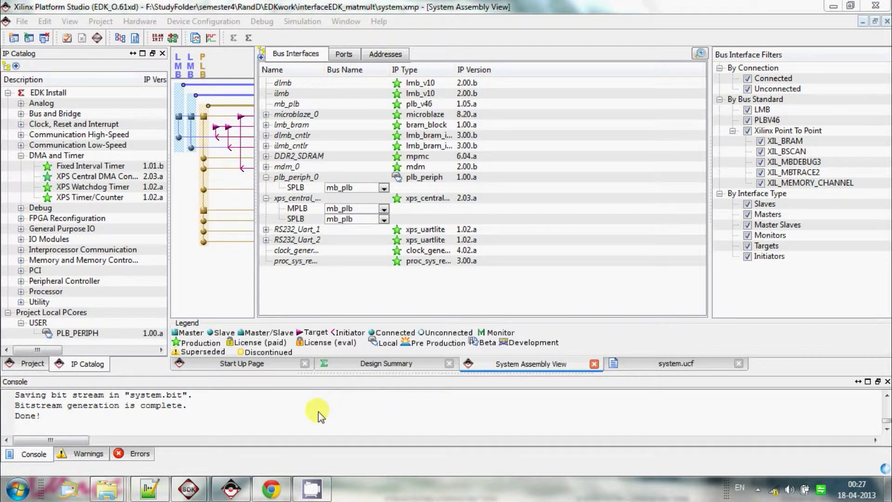
Export the hardware design to SDK with the bitstream and BMM file included, and launch SDK
{"action": "left_click", "coordinate": [100, 23]}
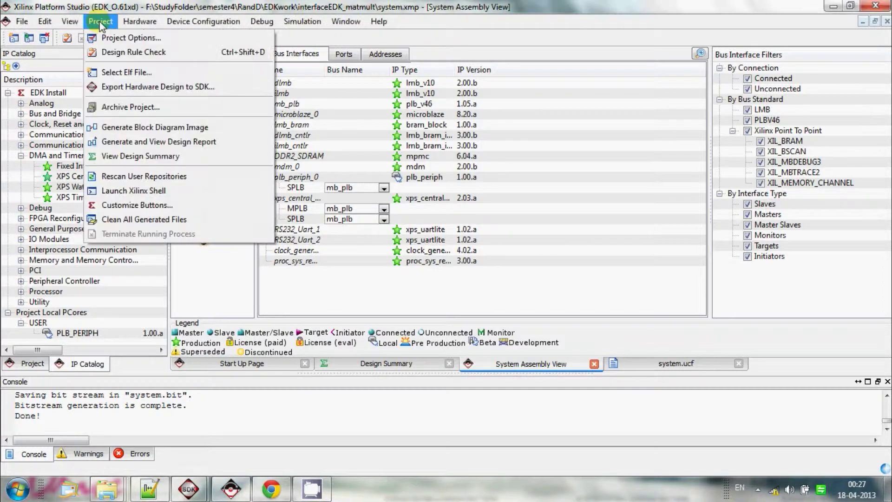
{"action": "left_click", "coordinate": [134, 87]}
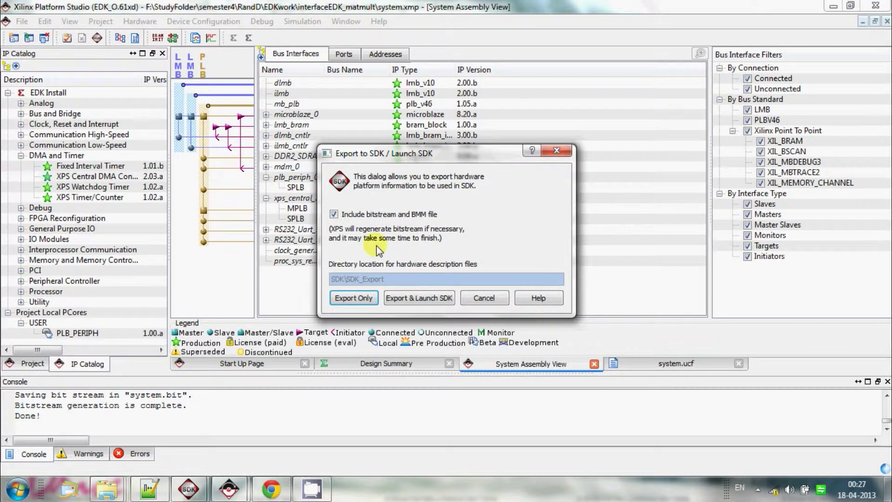
{"action": "left_click", "coordinate": [411, 298]}
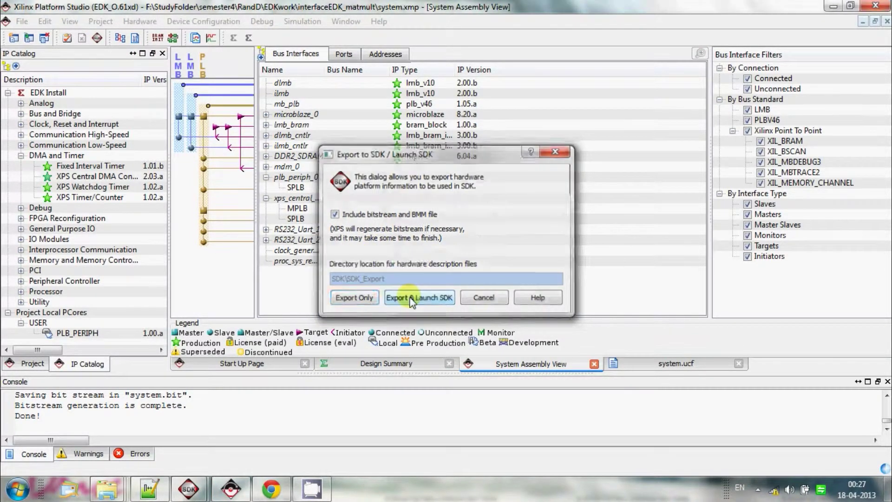
{"action": "right_click", "coordinate": [758, 491]}
{"action": "left_click", "coordinate": [803, 483]}
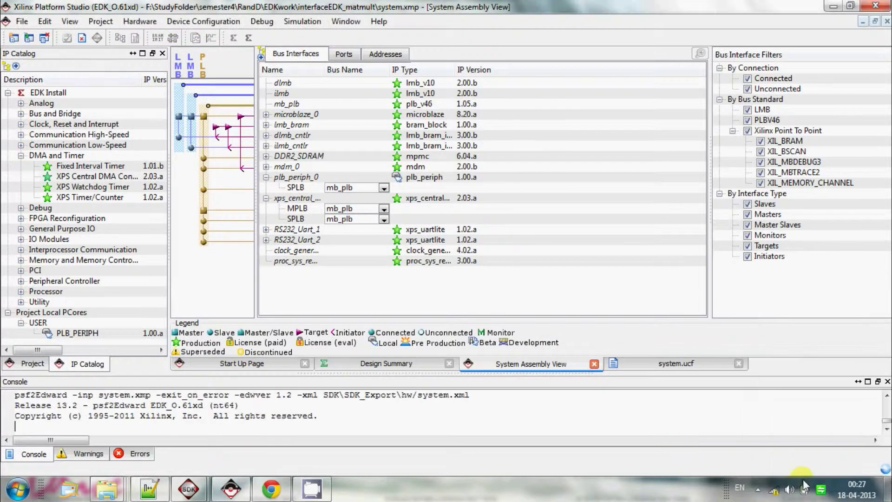
{"action": "left_click", "coordinate": [758, 489]}
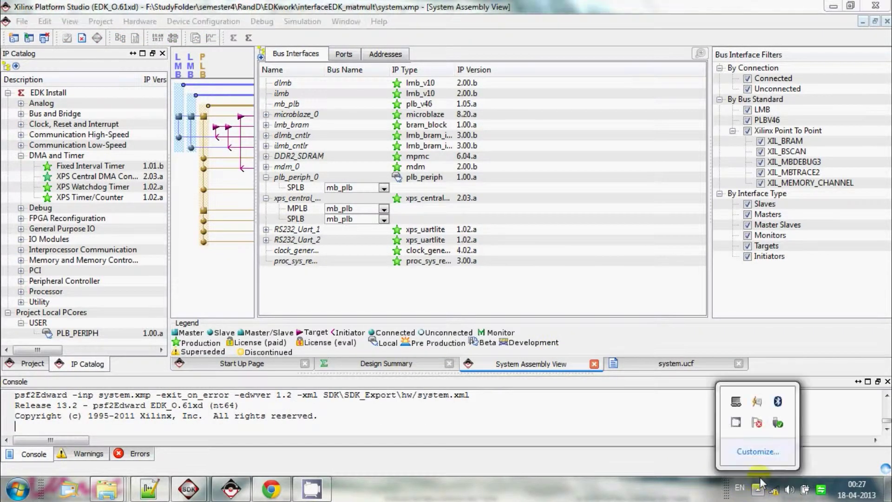
{"action": "right_click", "coordinate": [735, 424]}
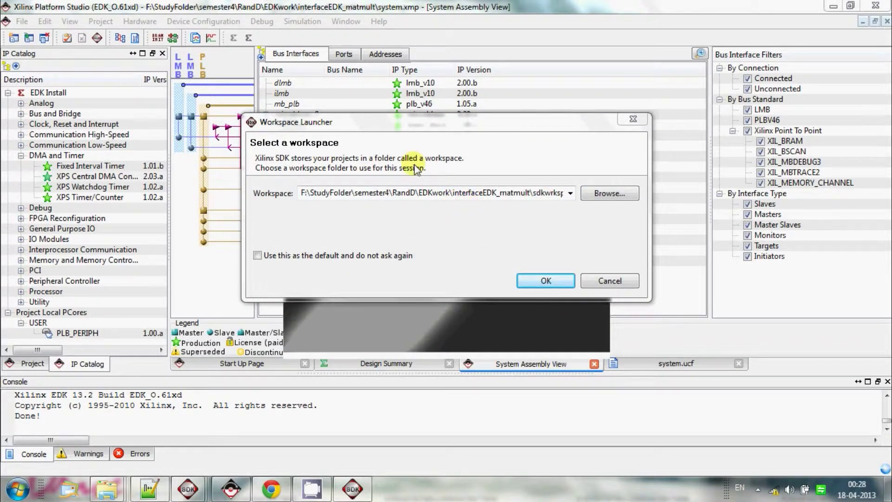
Confirm F:\StudyFolder\semester4\RandD\EDKwork\interfaceEDK_matmult\sdkwrkspce as the SDK workspace
{"action": "left_click", "coordinate": [329, 125]}
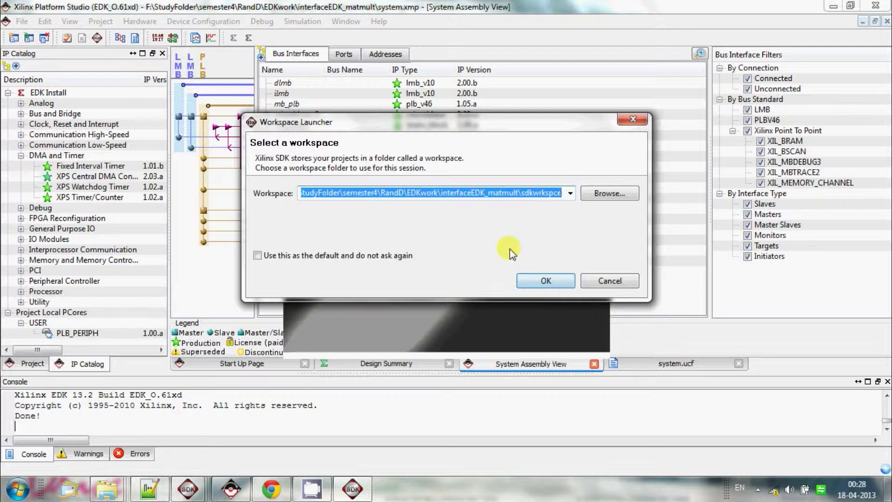
{"action": "left_click", "coordinate": [545, 279]}
{"action": "left_click", "coordinate": [757, 489]}
{"action": "right_click", "coordinate": [757, 424]}
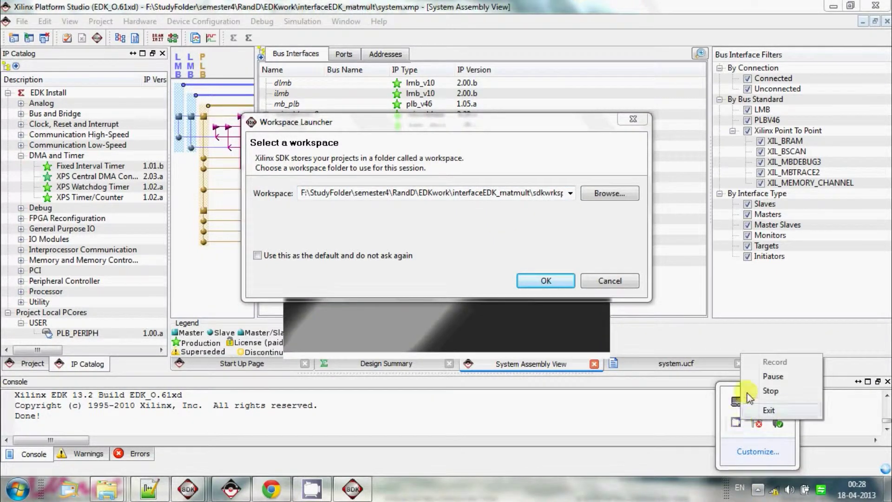